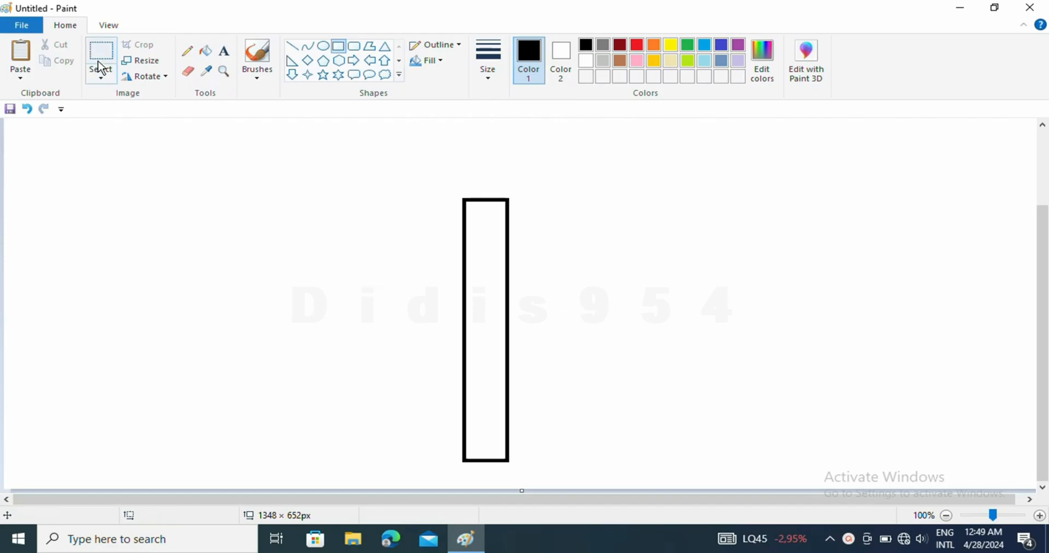
# - Duplicate the tall black rectangle by copying it and pasting the copy onto the canvas
pyautogui.moveTo(444, 474); pyautogui.dragTo(444, 227)
pyautogui.moveTo(541, 173); pyautogui.dragTo(542, 172)
pyautogui.rightClick(484, 272)
pyautogui.click(513, 299)
pyautogui.rightClick(392, 296)
pyautogui.click(412, 340)
# - Rotate the pasted rectangle 90 degrees and place it across the foot of the upright rectangle to form an L
pyautogui.moveTo(87, 288); pyautogui.dragTo(323, 295)
pyautogui.rightClick(323, 302)
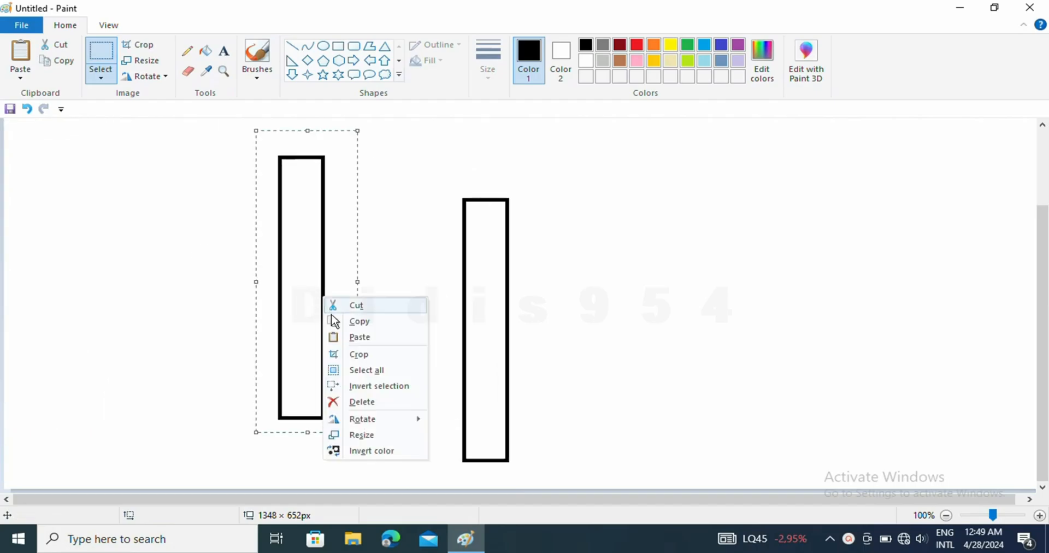
pyautogui.moveTo(361, 419)
pyautogui.click(477, 437)
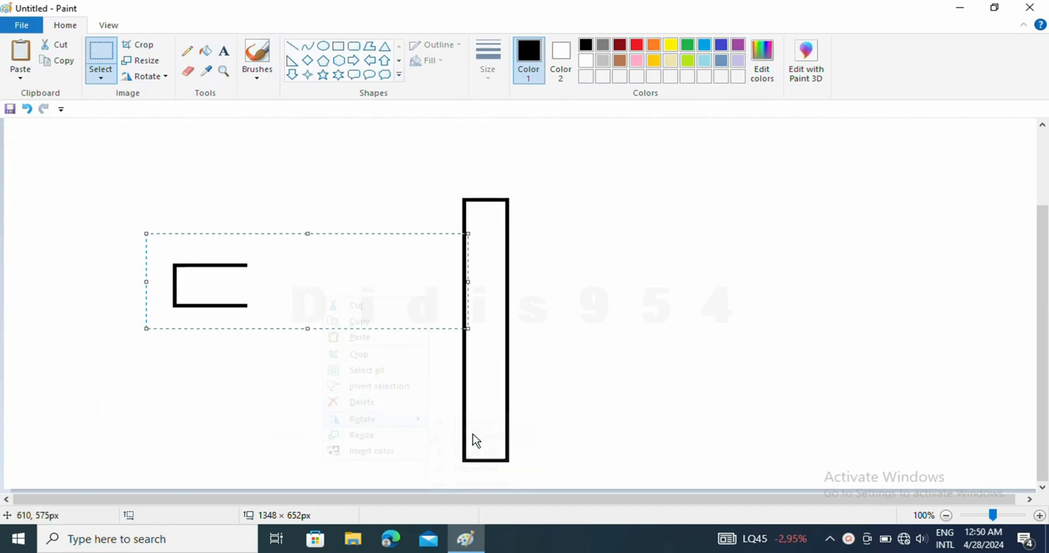
pyautogui.moveTo(218, 284); pyautogui.dragTo(522, 436)
pyautogui.click(565, 337)
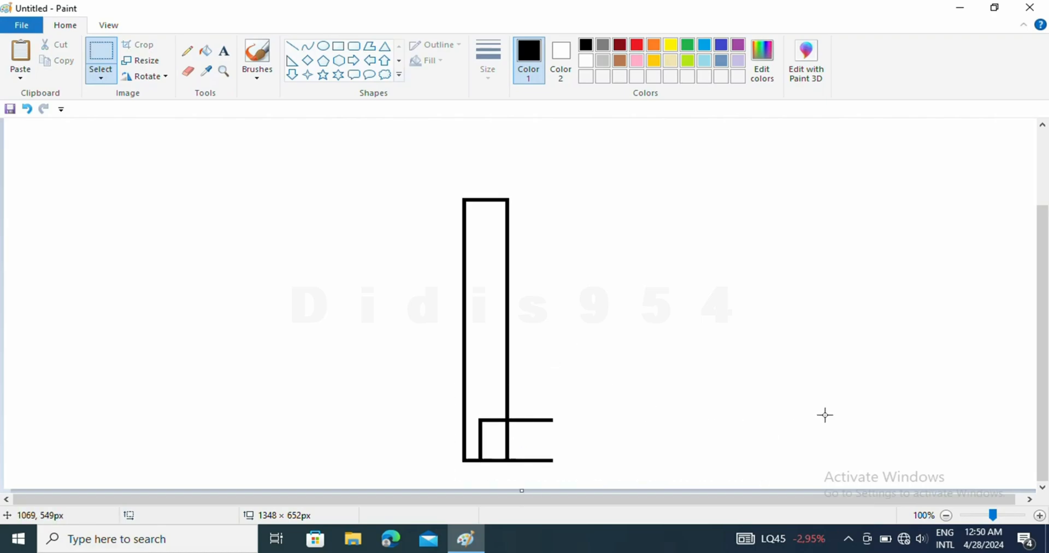
# - Move the whole L-shaped figure slightly to the left on the canvas
pyautogui.moveTo(409, 185)
pyautogui.mouseDown()
pyautogui.moveTo(524, 451)
pyautogui.moveTo(623, 481)
pyautogui.mouseUp()
pyautogui.moveTo(562, 419); pyautogui.dragTo(512, 420)
pyautogui.click(710, 403)
# - Extend the foot's upper edge to the right with a straight horizontal line
pyautogui.click(293, 46)
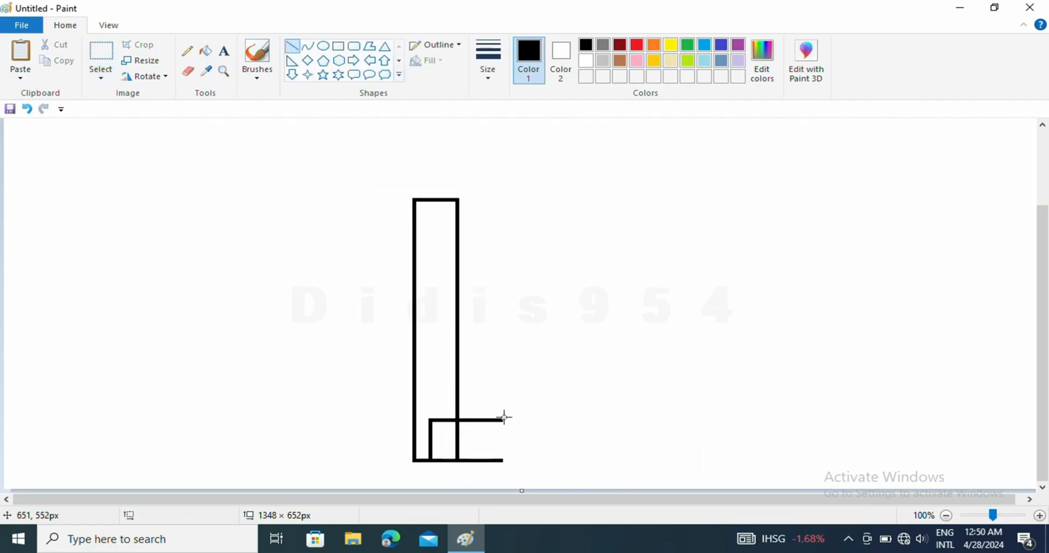
pyautogui.moveTo(495, 420); pyautogui.dragTo(573, 420)
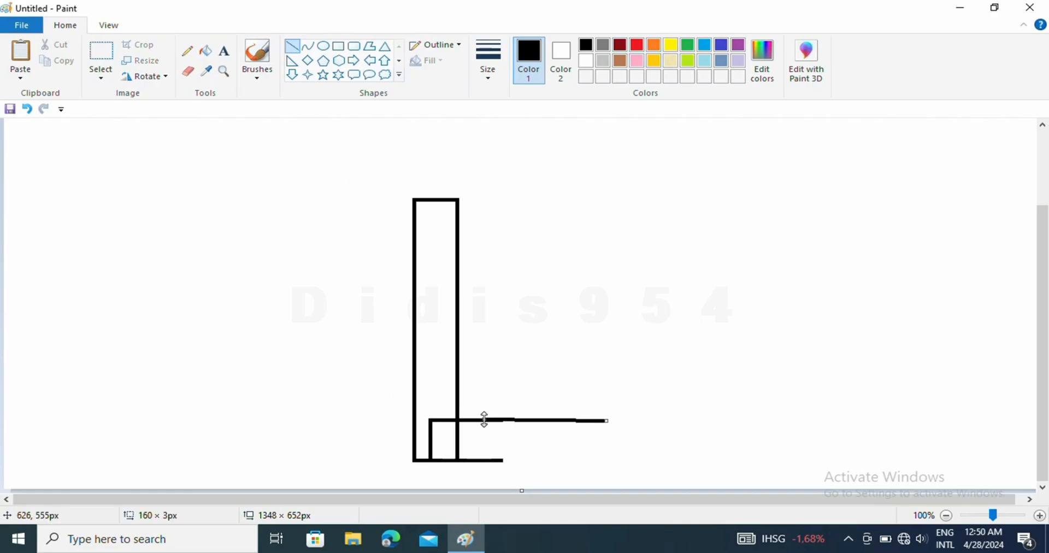
pyautogui.moveTo(475, 419); pyautogui.dragTo(465, 420)
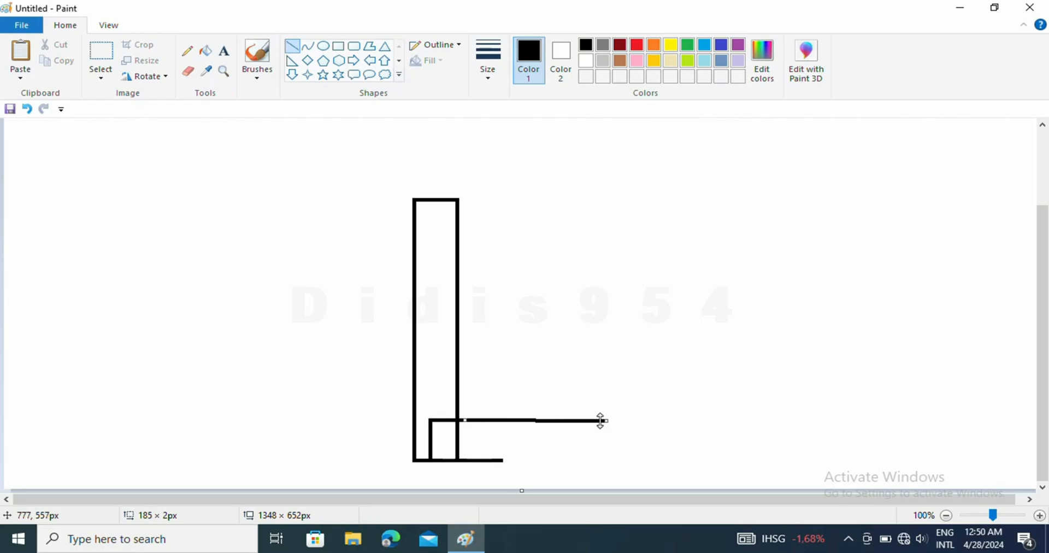
pyautogui.moveTo(607, 421); pyautogui.dragTo(559, 422)
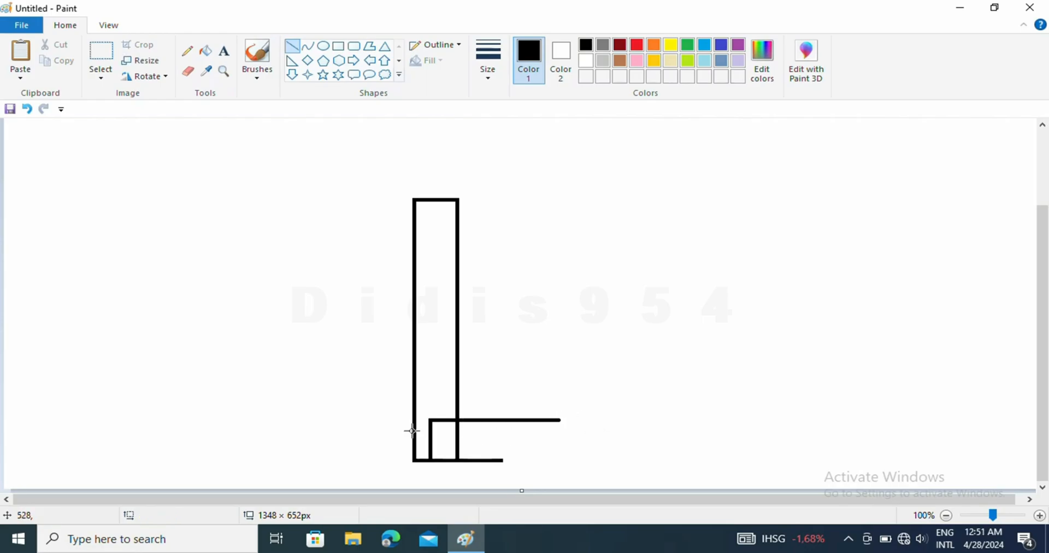
pyautogui.moveTo(469, 397); pyautogui.dragTo(529, 422)
pyautogui.click(26, 108)
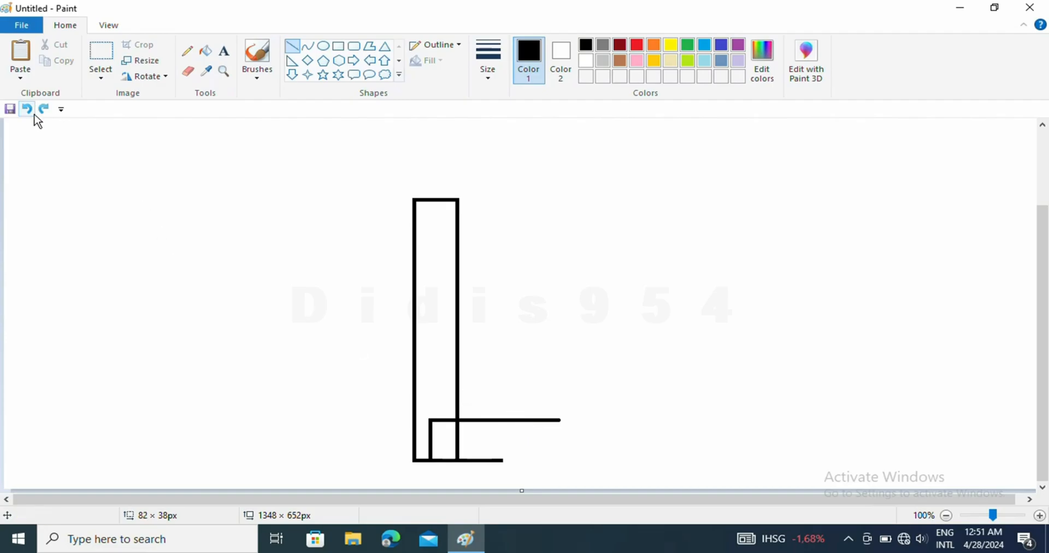
# - Copy the extended part of the foot's upper edge and place the copy along the lower edge to lengthen it equally
pyautogui.click(100, 55)
pyautogui.moveTo(569, 431); pyautogui.dragTo(570, 432)
pyautogui.moveTo(466, 406); pyautogui.dragTo(582, 446)
pyautogui.rightClick(541, 435)
pyautogui.click(575, 298)
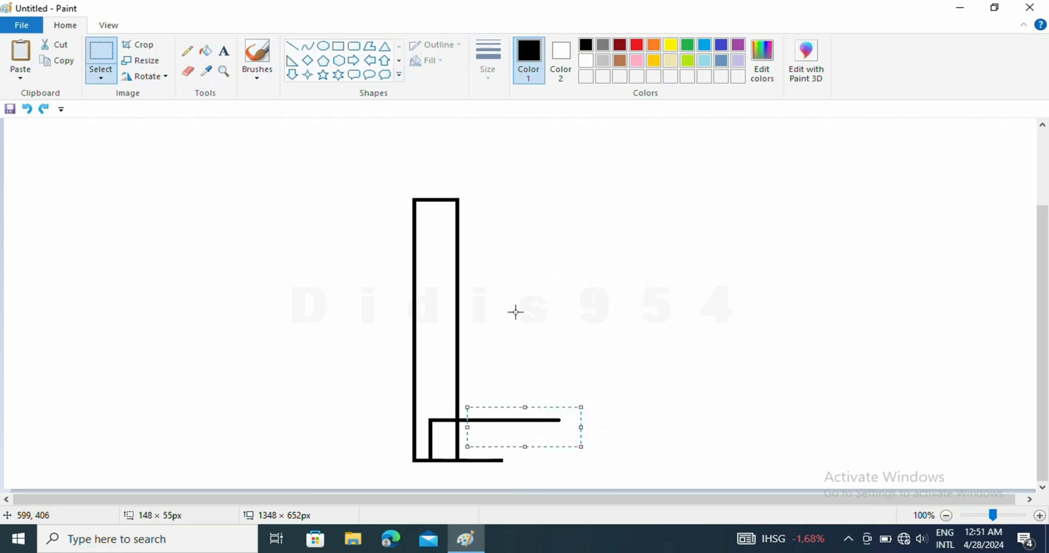
pyautogui.rightClick(304, 305)
pyautogui.click(334, 347)
pyautogui.moveTo(60, 159)
pyautogui.mouseDown()
pyautogui.moveTo(626, 410)
pyautogui.moveTo(692, 524)
pyautogui.moveTo(674, 480)
pyautogui.moveTo(511, 478)
pyautogui.moveTo(523, 467)
pyautogui.mouseUp()
pyautogui.click(642, 420)
# - Copy a short piece of the upright's vertical edge and place it across the foot's open right end
pyautogui.moveTo(377, 275); pyautogui.dragTo(440, 348)
pyautogui.rightClick(411, 321)
pyautogui.click(436, 344)
pyautogui.rightClick(334, 336)
pyautogui.click(373, 381)
pyautogui.moveTo(38, 155); pyautogui.dragTo(557, 422)
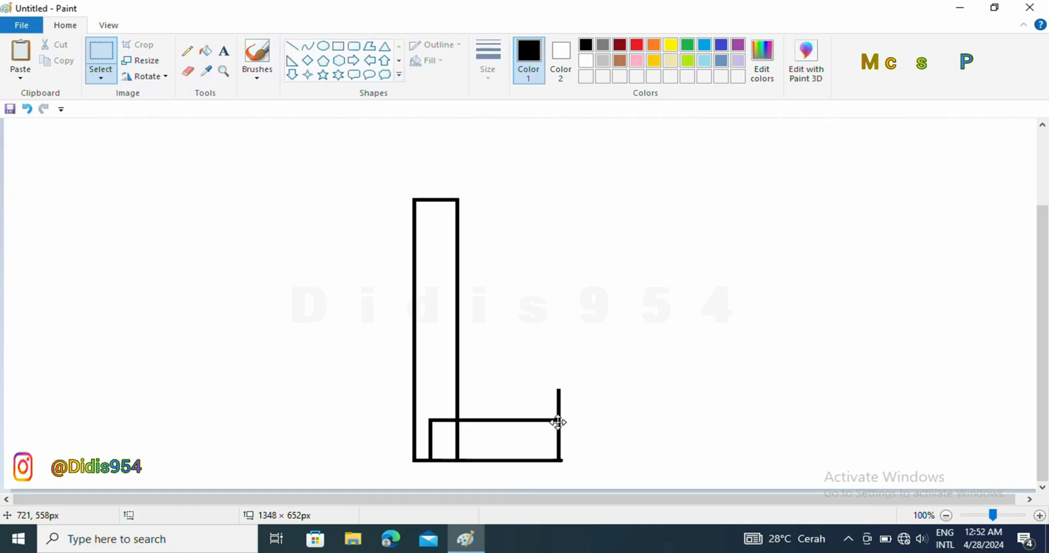
pyautogui.click(859, 460)
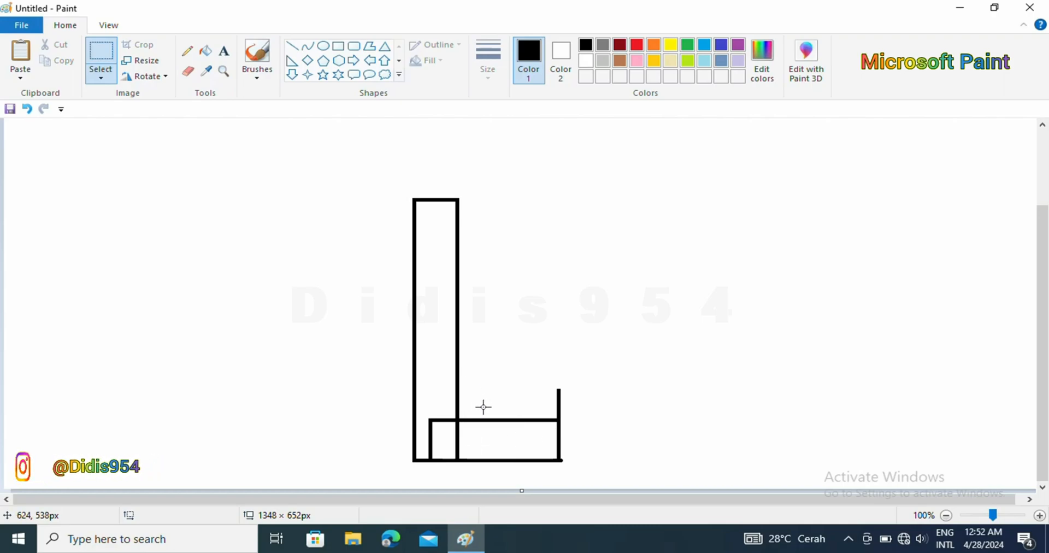
# - Lengthen the foot with a copied section of its horizontal edges and put the vertical end line at its new right end
pyautogui.moveTo(595, 436); pyautogui.dragTo(686, 370)
pyautogui.moveTo(470, 400); pyautogui.dragTo(556, 472)
pyautogui.rightClick(493, 437)
pyautogui.click(493, 300)
pyautogui.rightClick(152, 273)
pyautogui.click(187, 315)
pyautogui.moveTo(47, 171); pyautogui.dragTo(552, 448)
pyautogui.moveTo(628, 302); pyautogui.dragTo(578, 451)
pyautogui.click(680, 432)
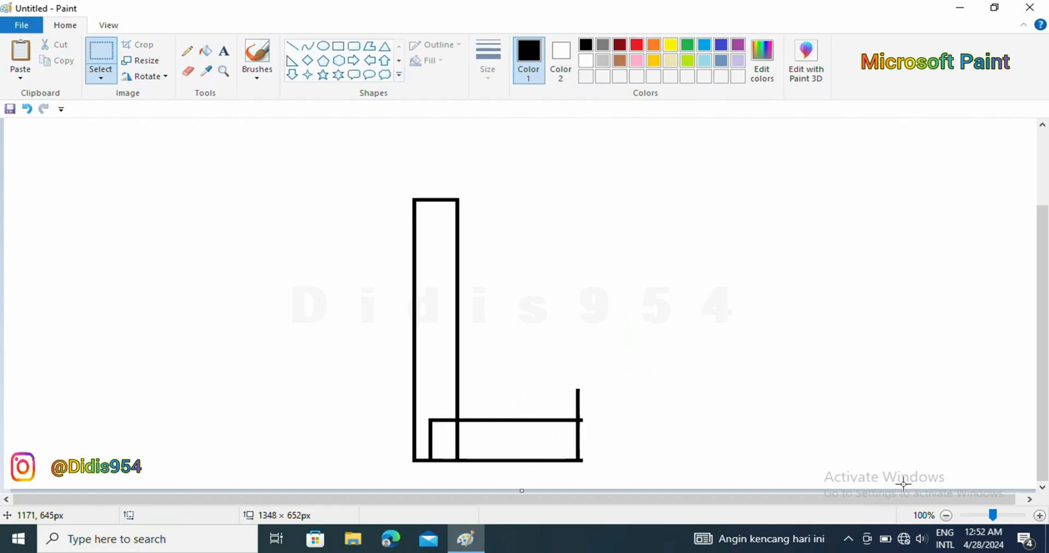
# - Erase the overlapping lines at the L's corner and the overhanging line ends at the foot's right end
pyautogui.click(1039, 515)
pyautogui.click(1029, 499)
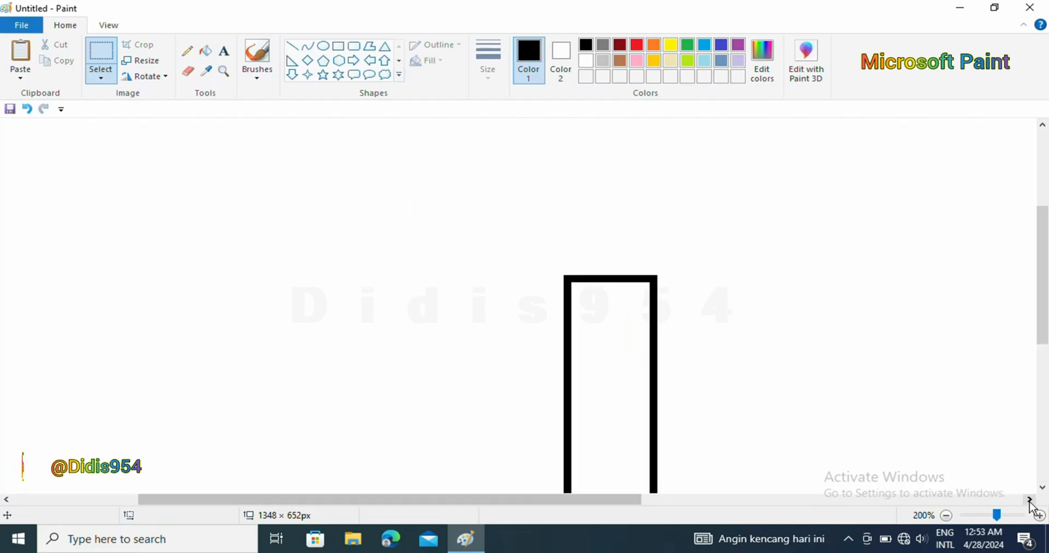
pyautogui.click(1042, 486)
pyautogui.click(1041, 487)
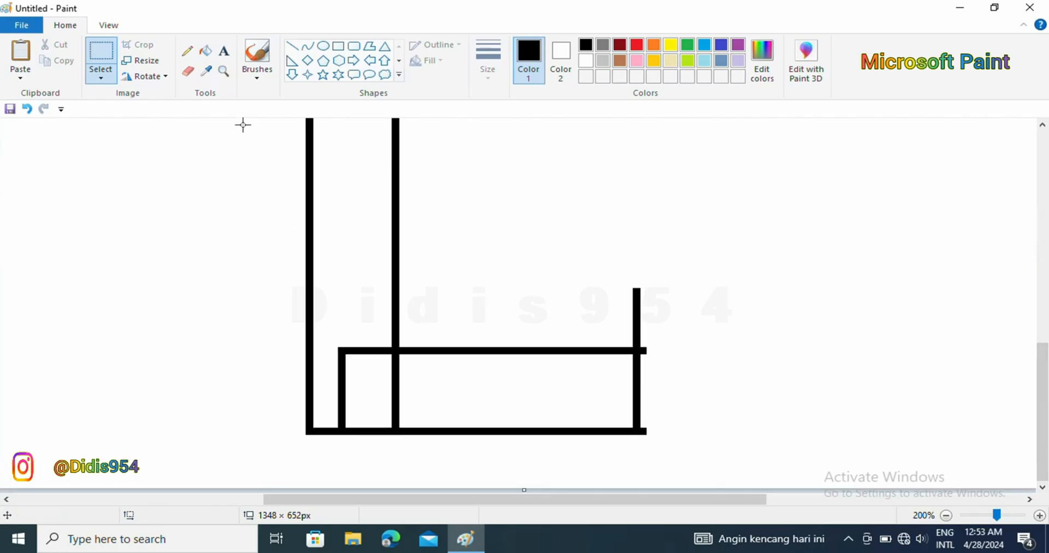
pyautogui.click(185, 74)
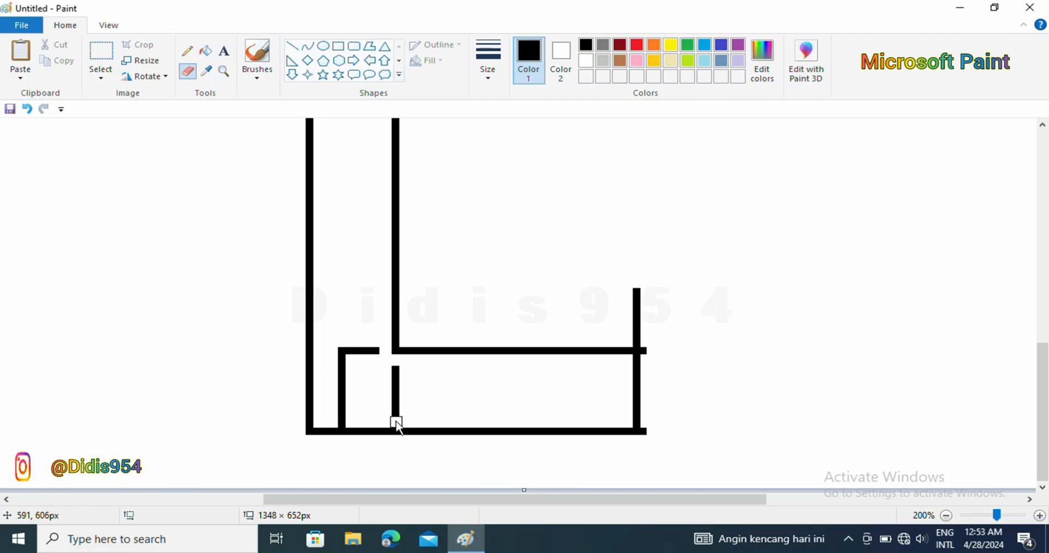
pyautogui.moveTo(343, 425)
pyautogui.mouseDown()
pyautogui.moveTo(339, 350)
pyautogui.moveTo(374, 348)
pyautogui.moveTo(398, 376)
pyautogui.mouseUp()
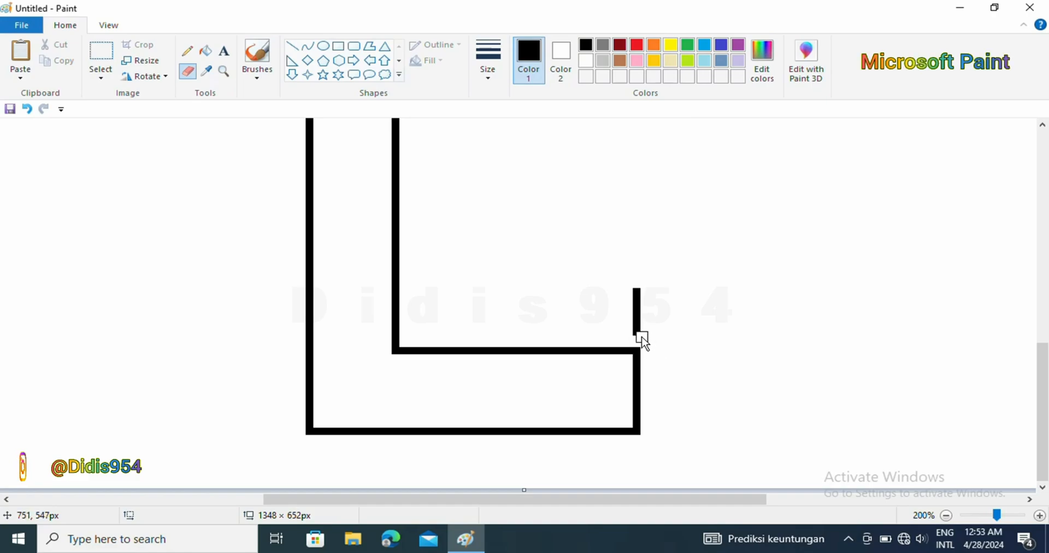
pyautogui.click(946, 516)
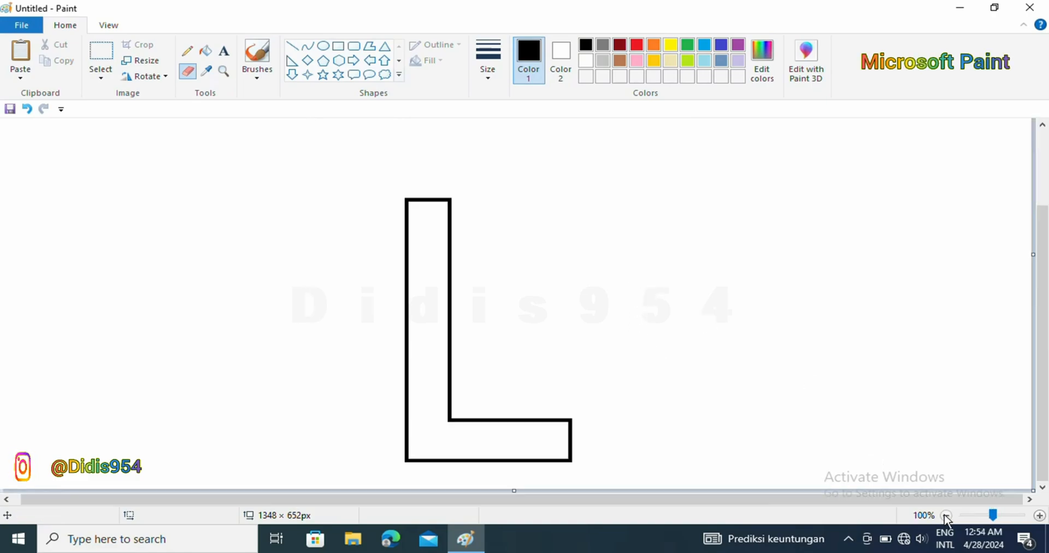
# - Copy the complete L outline to the clipboard
pyautogui.click(100, 56)
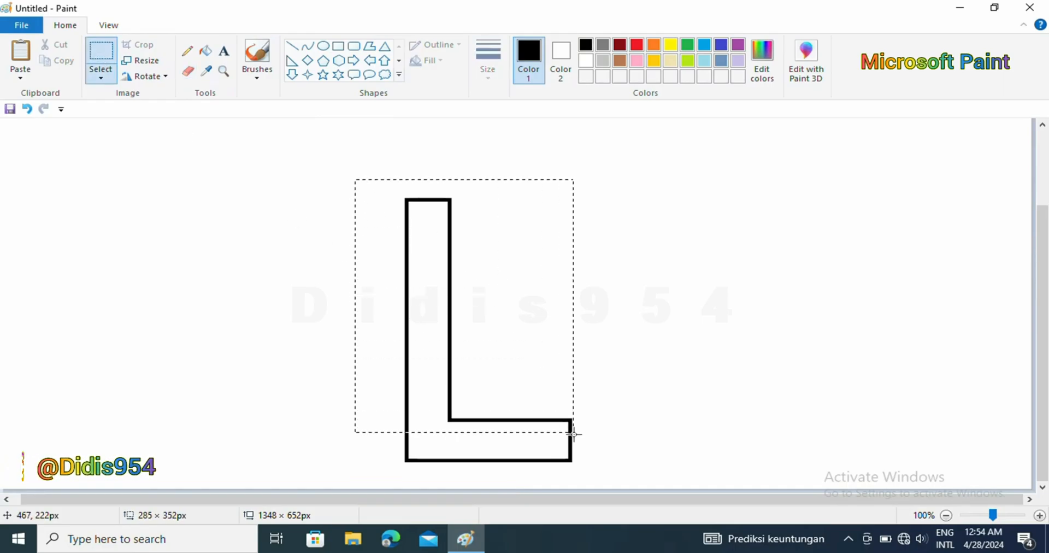
pyautogui.moveTo(591, 473); pyautogui.dragTo(591, 474)
pyautogui.rightClick(508, 379)
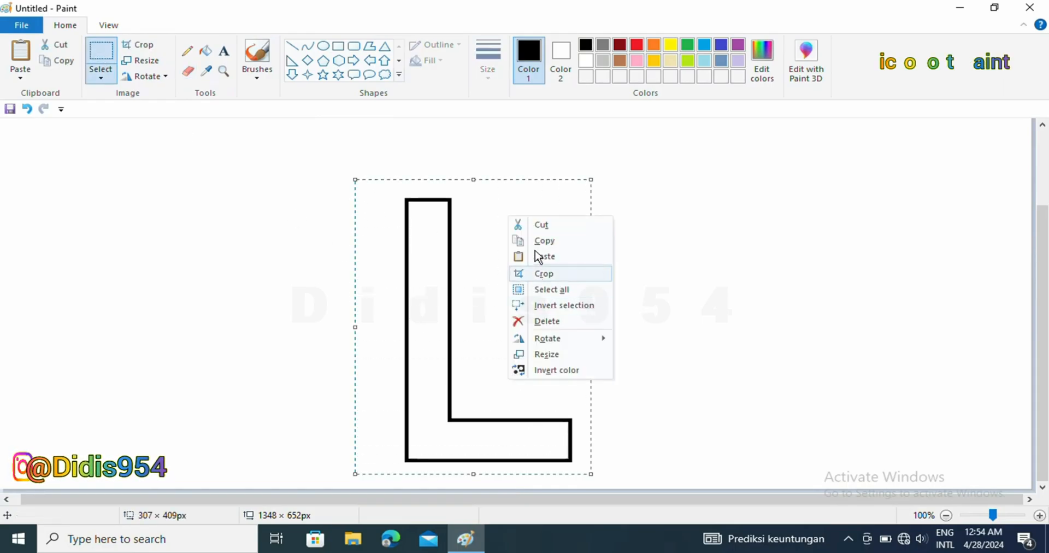
pyautogui.click(540, 246)
pyautogui.click(792, 308)
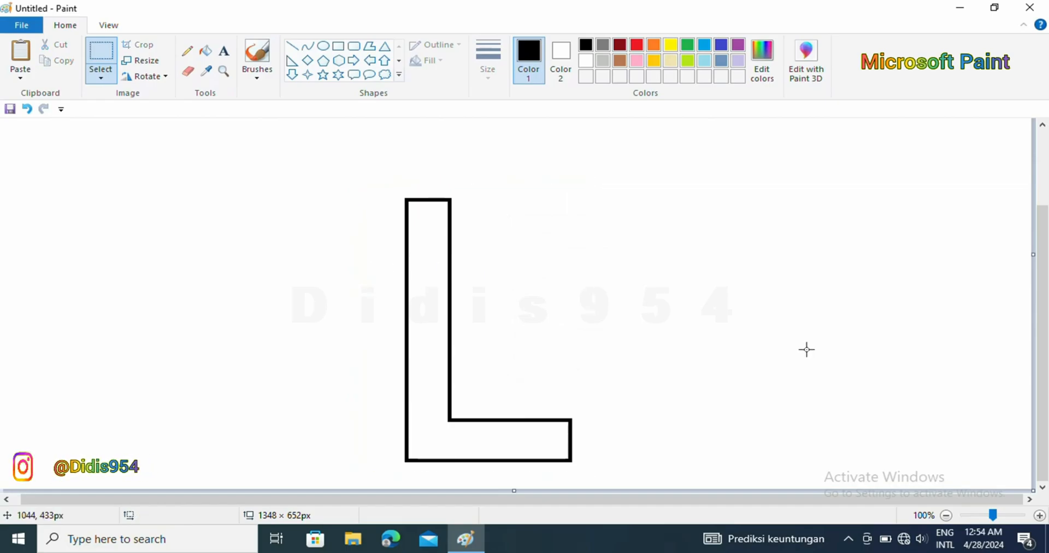
# - Draw a short line slanting up to the right in the empty area beside the L's upper end
pyautogui.click(1040, 516)
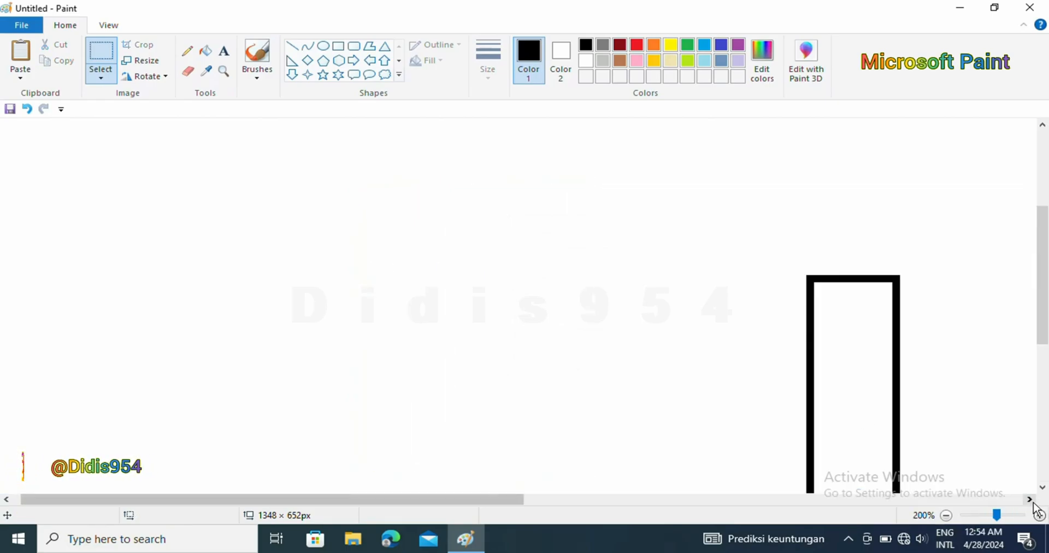
pyautogui.click(1030, 499)
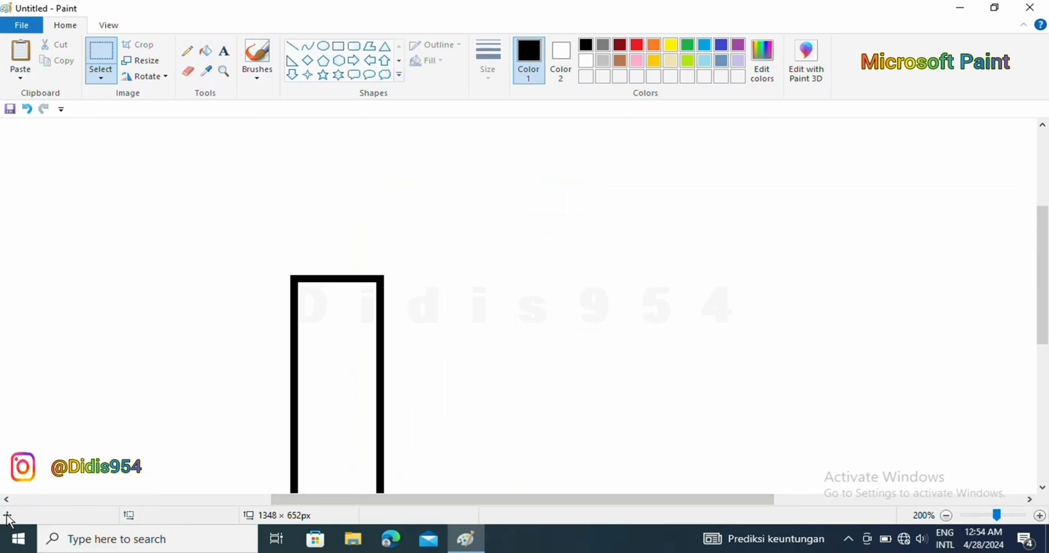
pyautogui.click(6, 499)
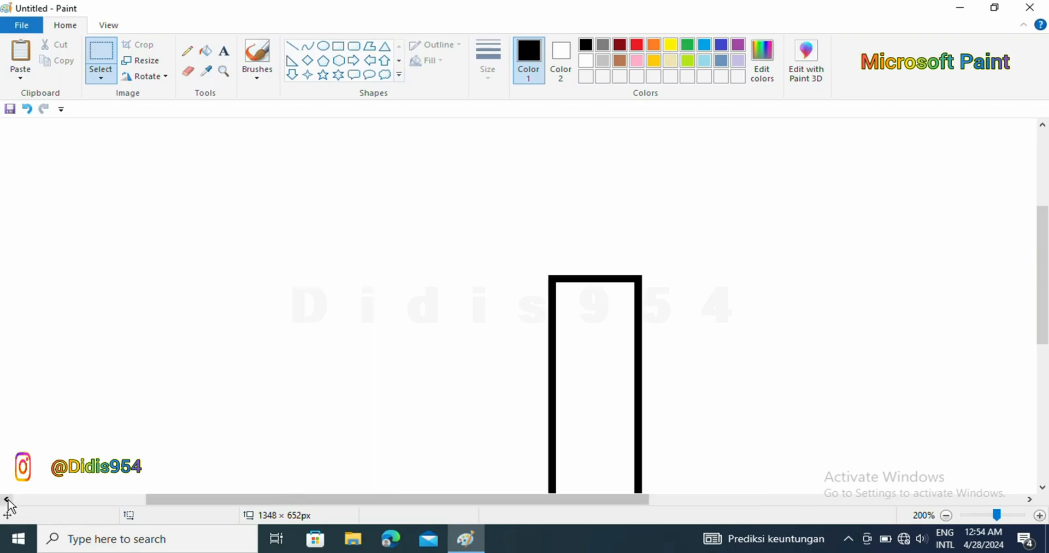
pyautogui.click(292, 46)
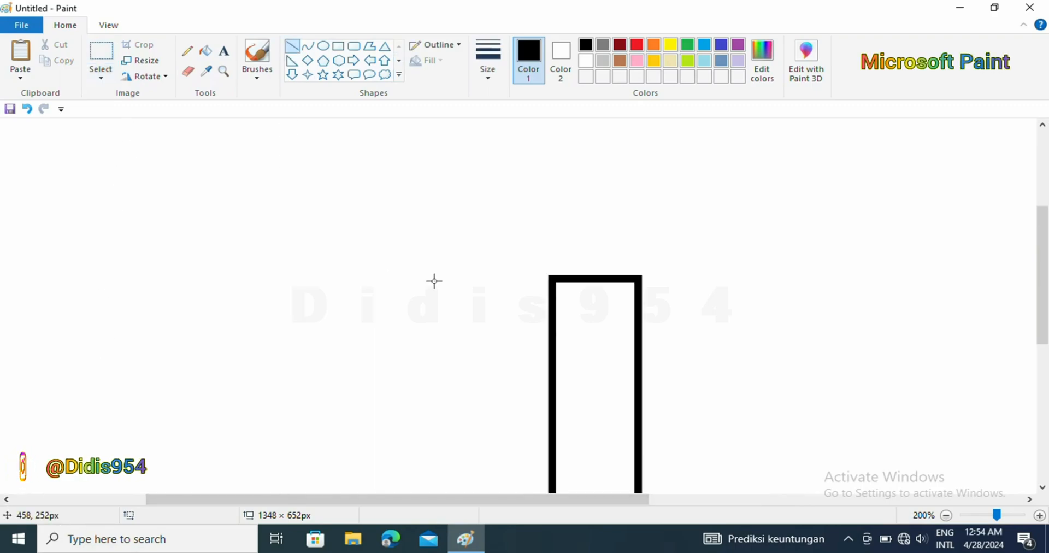
pyautogui.moveTo(551, 277); pyautogui.dragTo(391, 280)
# - Copy the slanted line, then place one at the stem's top-left corner and one at its top-right corner
pyautogui.click(95, 59)
pyautogui.moveTo(351, 325); pyautogui.dragTo(438, 241)
pyautogui.rightClick(394, 280)
pyautogui.click(394, 280)
pyautogui.moveTo(393, 282); pyautogui.dragTo(571, 256)
pyautogui.rightClick(477, 268)
pyautogui.click(503, 311)
pyautogui.moveTo(42, 171); pyautogui.dragTo(656, 268)
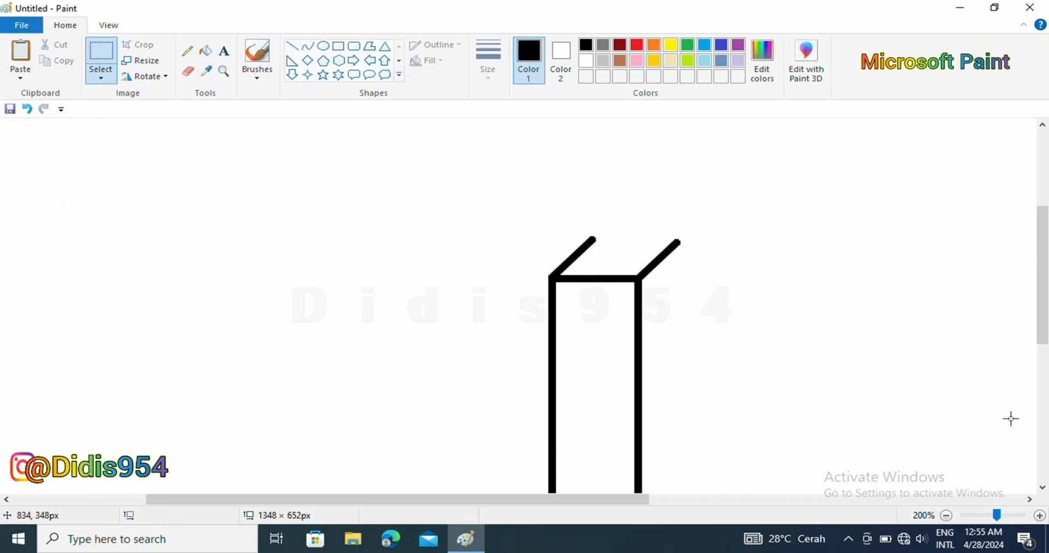
# - Paste three more slanted lines and place them at the L's inner corner and the foot's upper-right and lower-right corners
pyautogui.click(1043, 487)
pyautogui.rightClick(112, 257)
pyautogui.click(155, 302)
pyautogui.moveTo(56, 186); pyautogui.dragTo(670, 340)
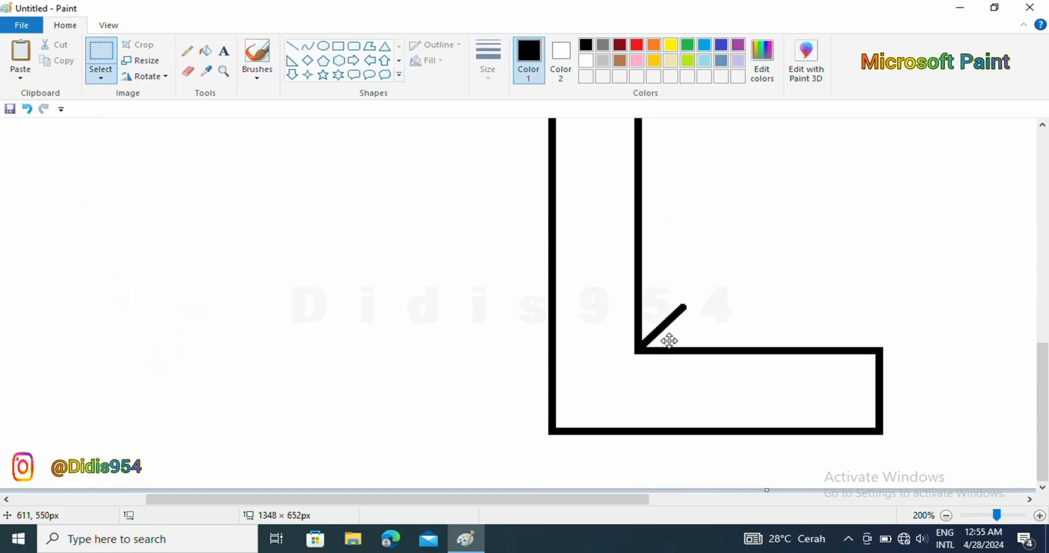
pyautogui.rightClick(803, 293)
pyautogui.click(831, 333)
pyautogui.moveTo(33, 178); pyautogui.dragTo(880, 345)
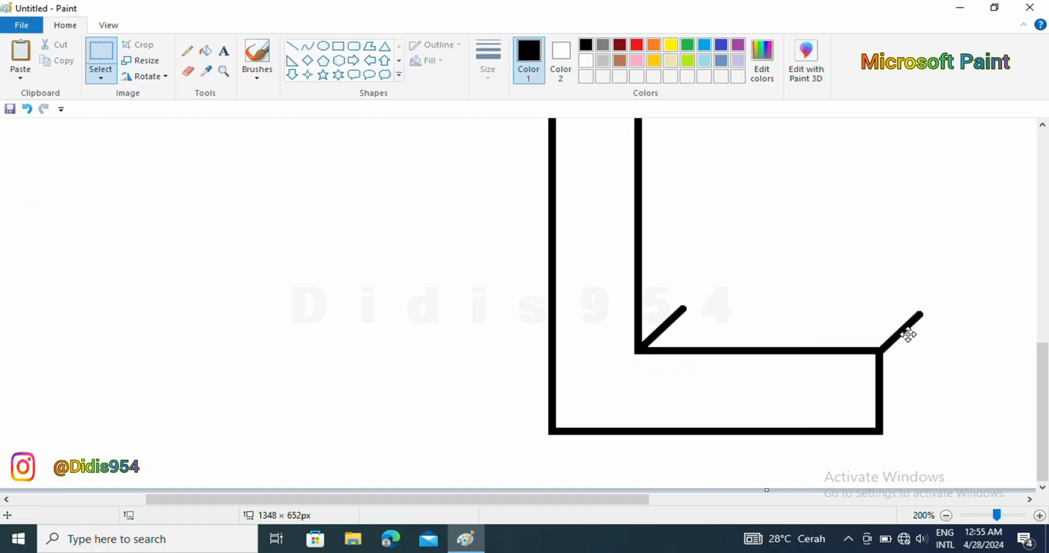
pyautogui.rightClick(801, 255)
pyautogui.click(833, 296)
pyautogui.moveTo(41, 164); pyautogui.dragTo(895, 418)
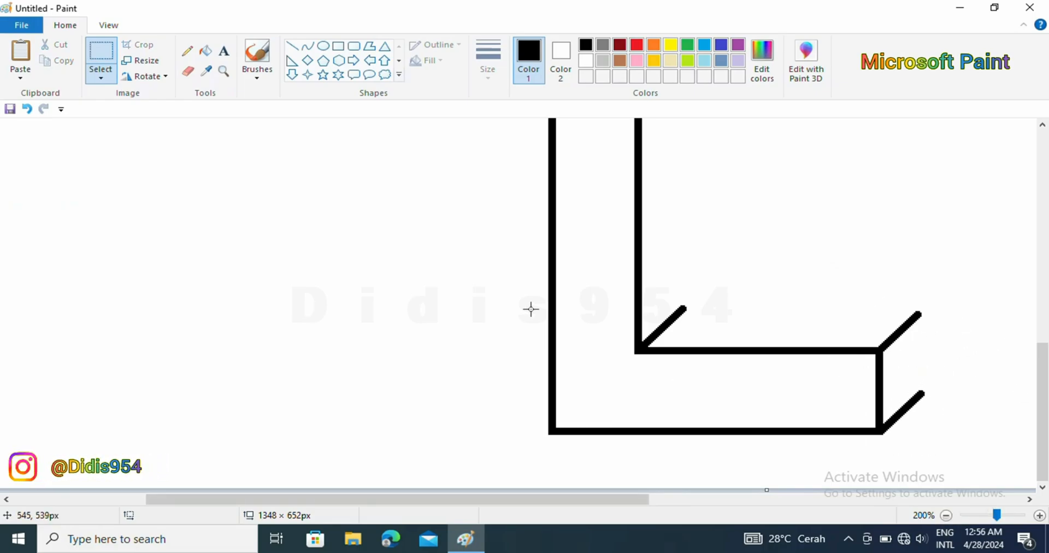
# - Draw a horizontal line about 67 px long joining the outer ends of the two slanted lines atop the stem
pyautogui.scroll(5, 873, 317)
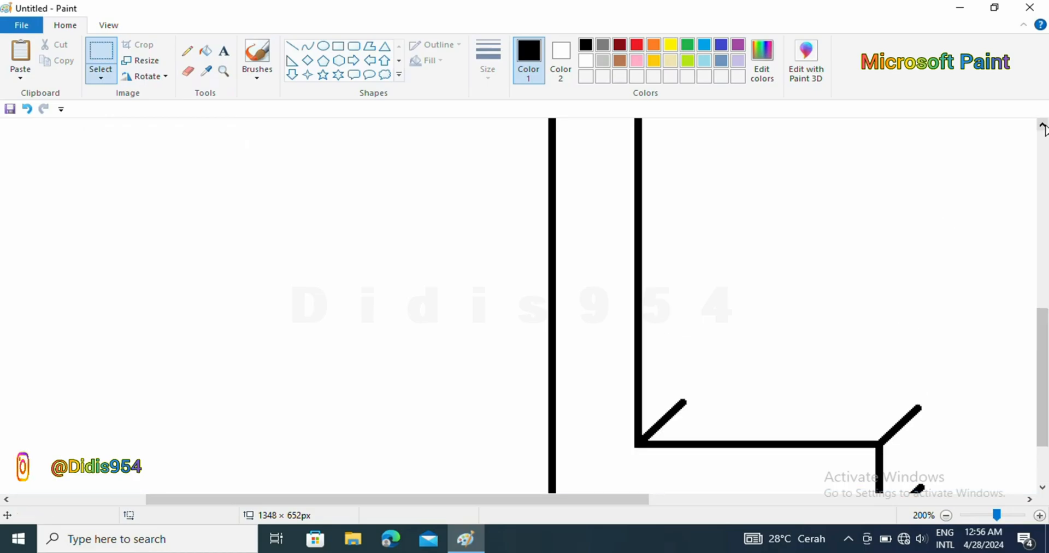
pyautogui.click(292, 46)
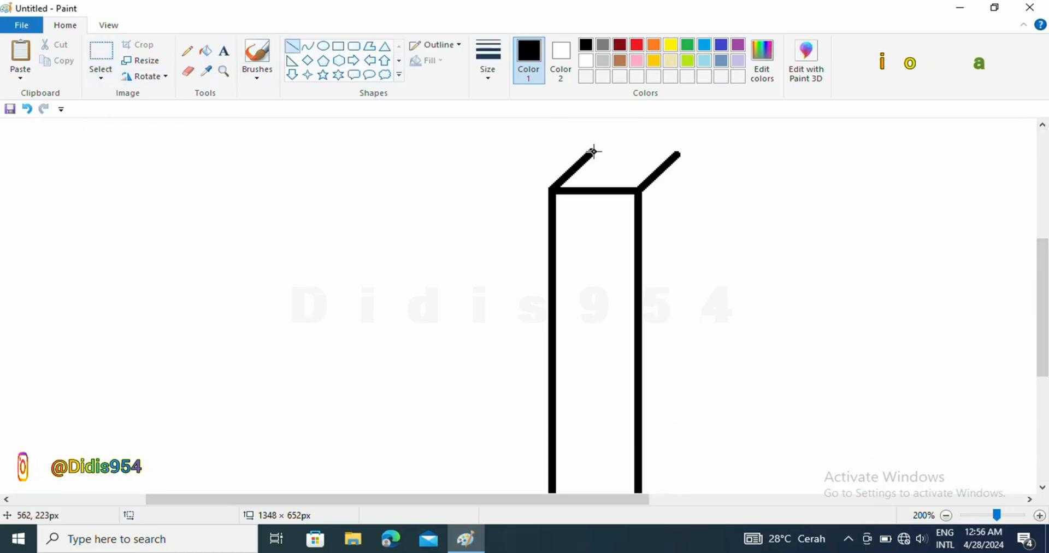
pyautogui.moveTo(594, 151); pyautogui.dragTo(695, 150)
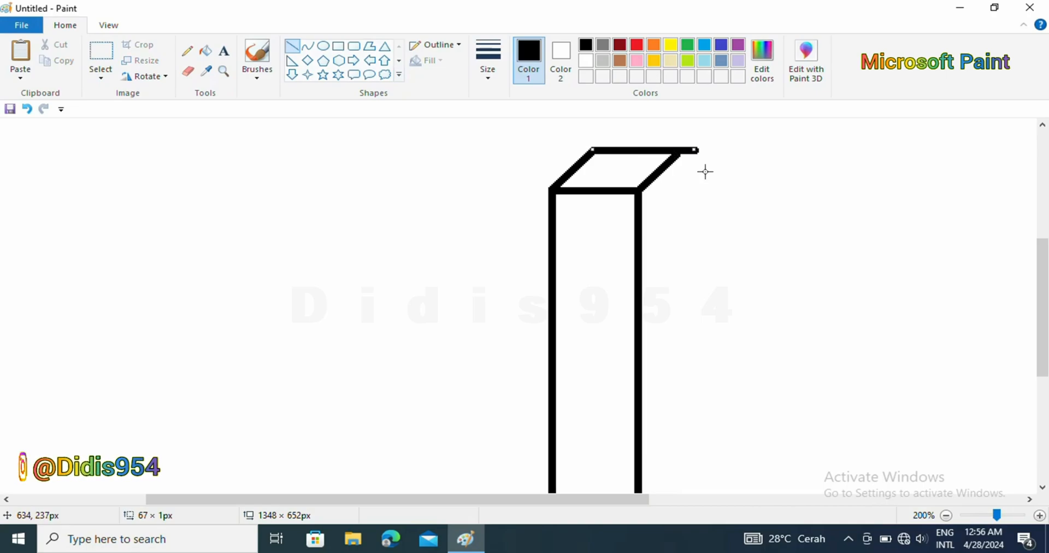
# - Draw a vertical line about 304 px long from the stem's top back corner down to the inner corner's slanted line
pyautogui.moveTo(679, 156); pyautogui.dragTo(678, 277)
pyautogui.moveTo(672, 223); pyautogui.dragTo(674, 219)
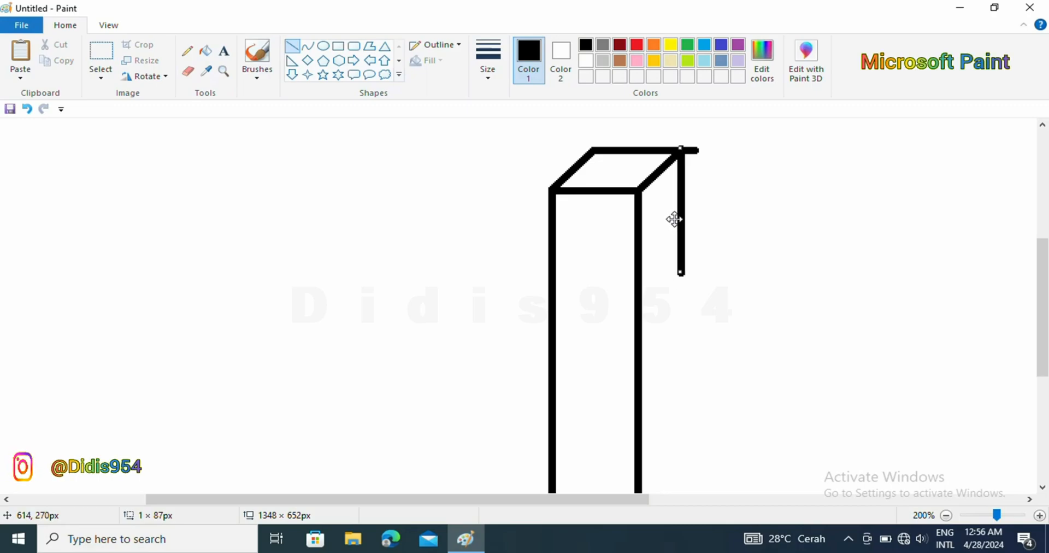
pyautogui.moveTo(682, 278); pyautogui.dragTo(681, 480)
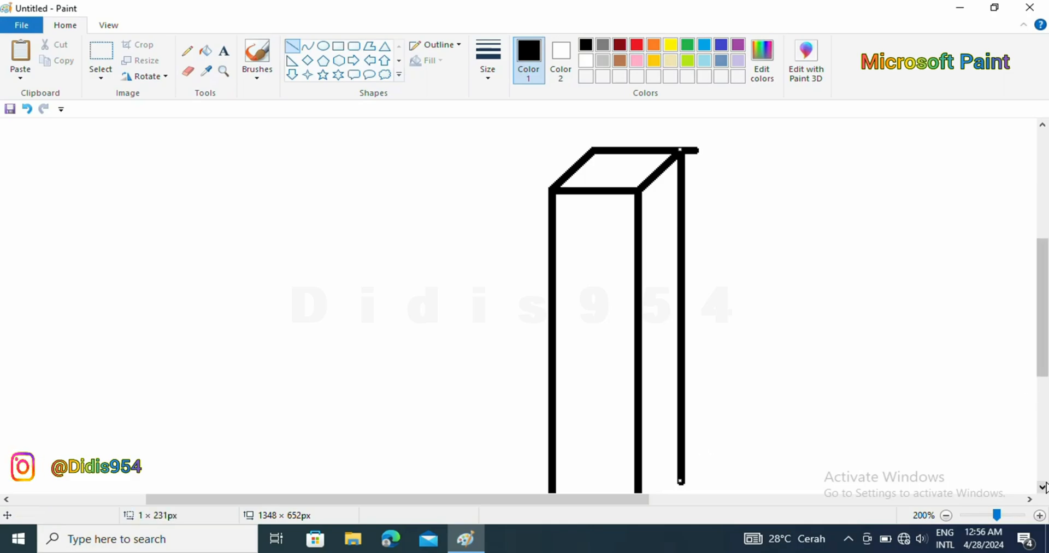
pyautogui.scroll(-3, 1044, 487)
pyautogui.moveTo(681, 293); pyautogui.dragTo(681, 399)
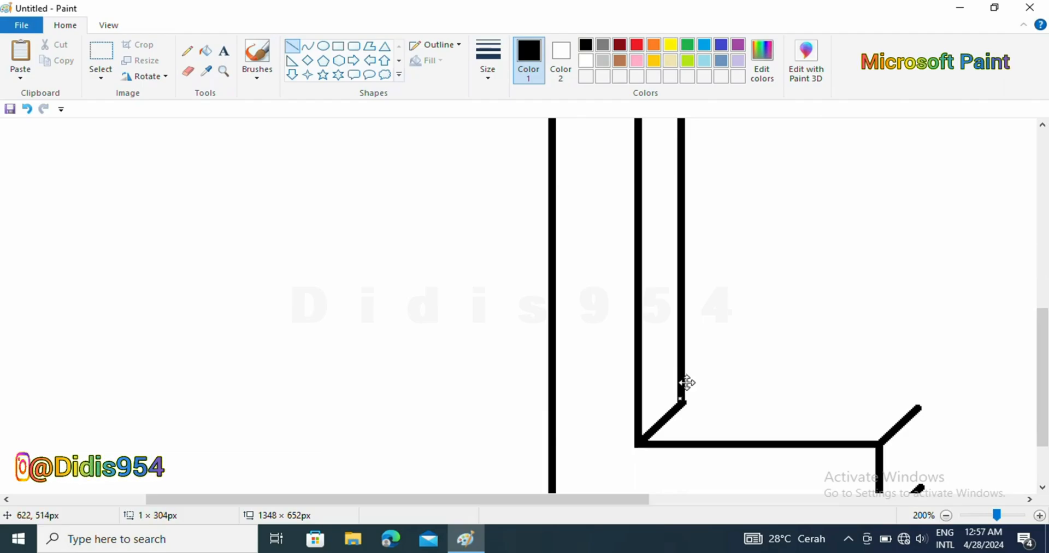
pyautogui.click(942, 516)
pyautogui.click(465, 356)
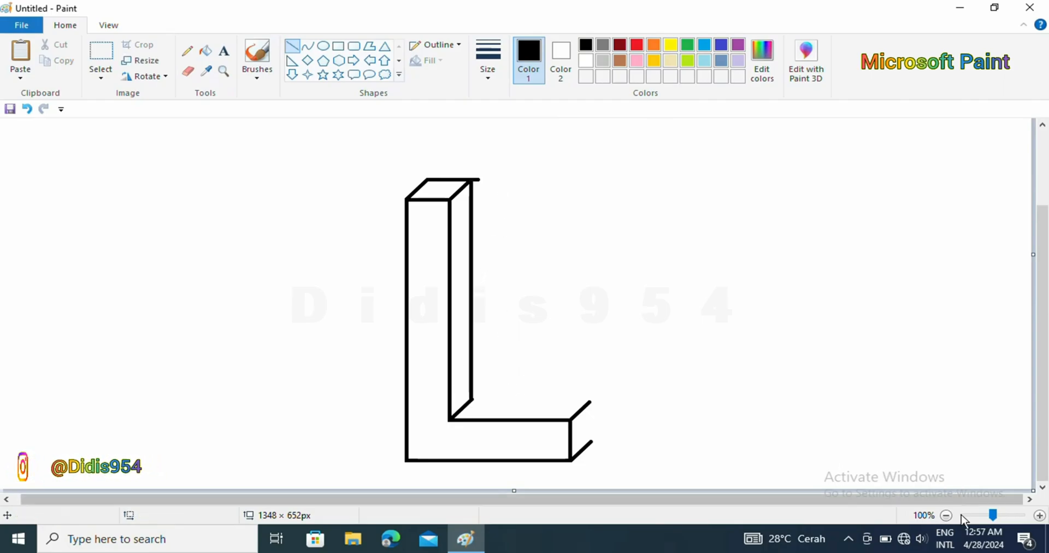
# - Draw a horizontal line about 162 px long from the inner corner's slanted line to past the foot's upper slanted line
pyautogui.click(1040, 515)
pyautogui.click(1030, 499)
pyautogui.click(1030, 500)
pyautogui.click(1042, 488)
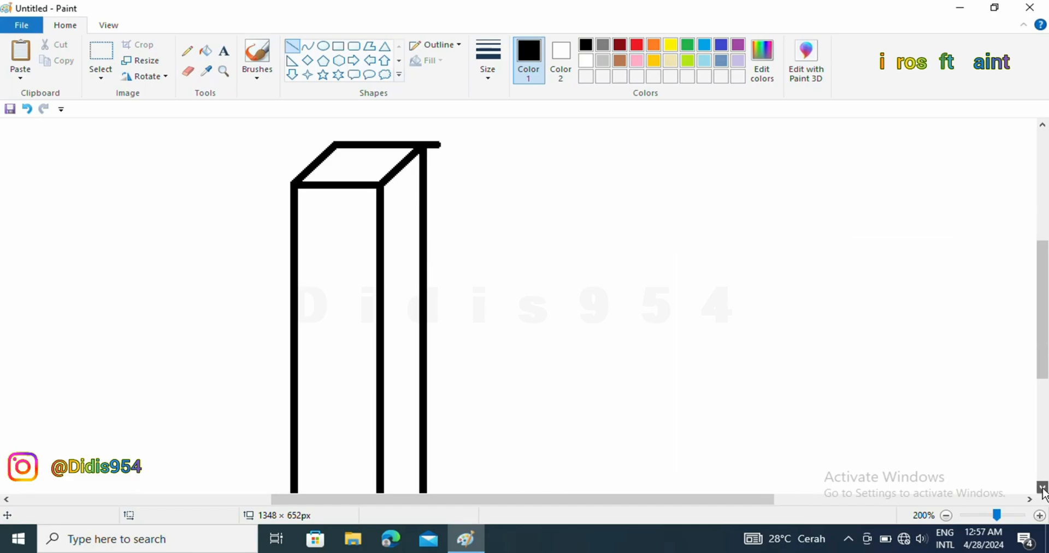
pyautogui.click(1042, 488)
pyautogui.click(1043, 488)
pyautogui.moveTo(425, 397); pyautogui.dragTo(673, 397)
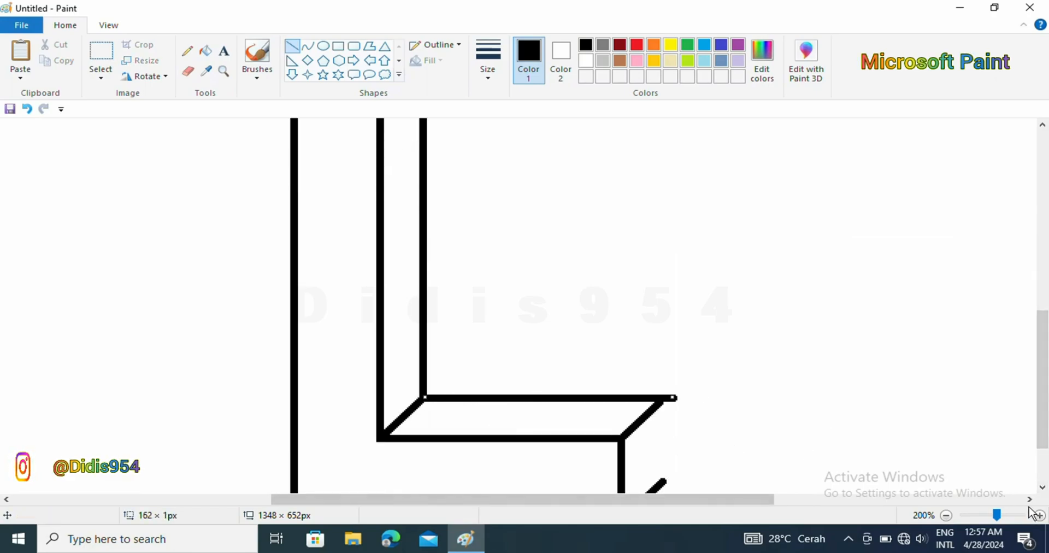
# - Draw a vertical line joining the outer ends of the two slanted lines at the foot's end
pyautogui.scroll(-2, 656, 315)
pyautogui.moveTo(673, 310)
pyautogui.mouseDown()
pyautogui.moveTo(663, 310)
pyautogui.moveTo(664, 394)
pyautogui.mouseUp()
pyautogui.press('Escape')
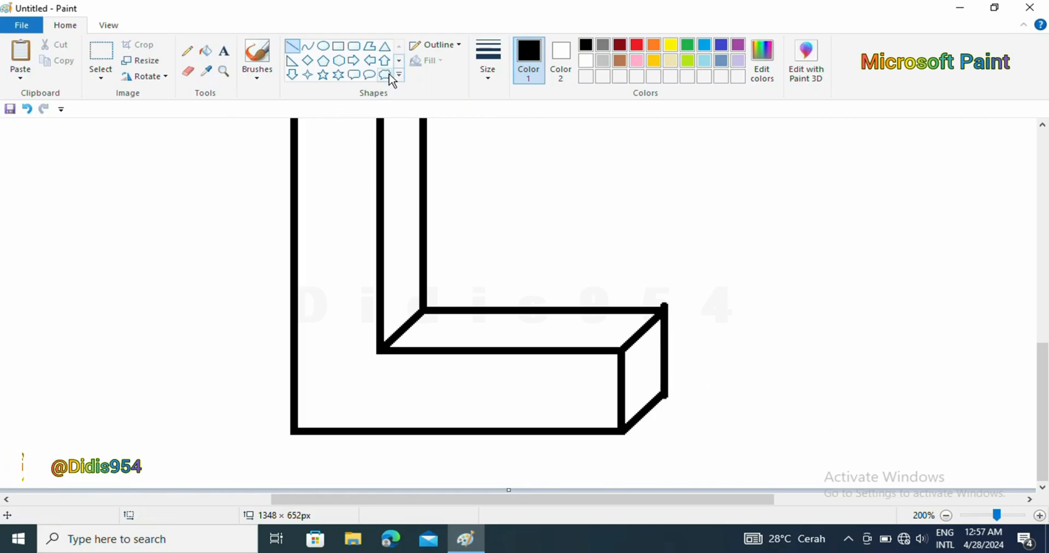
pyautogui.click(561, 56)
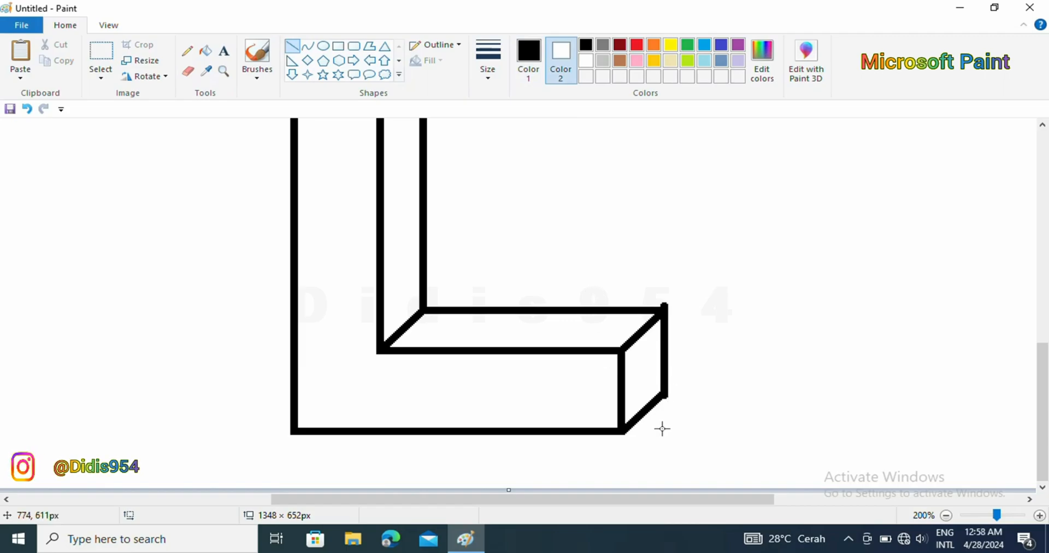
pyautogui.moveTo(659, 406); pyautogui.dragTo(674, 396)
pyautogui.hotkey('ctrl', 'z')
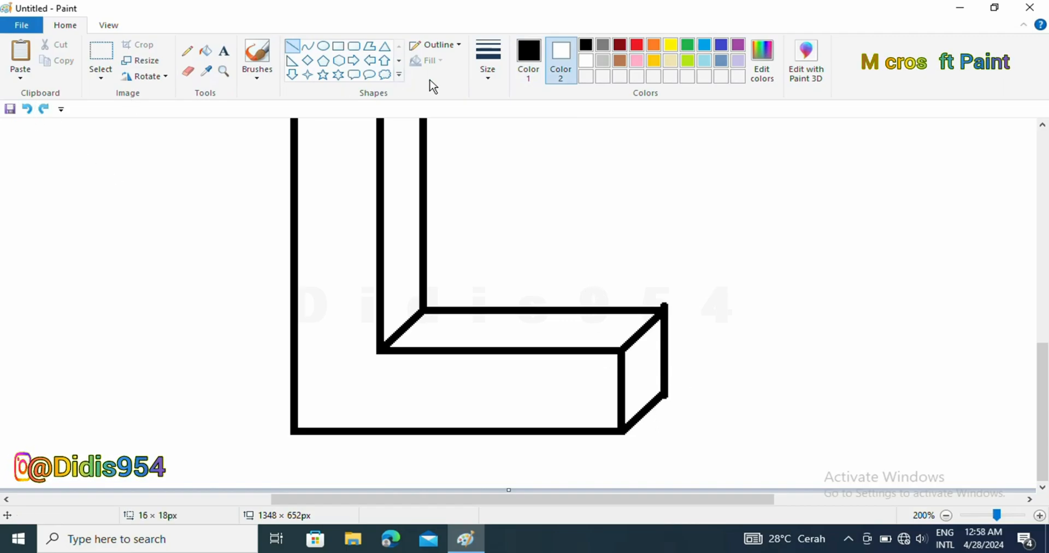
# - Cover the overhanging line ends at the foot's back corners and the stem's top back corner with white lines
pyautogui.click(586, 61)
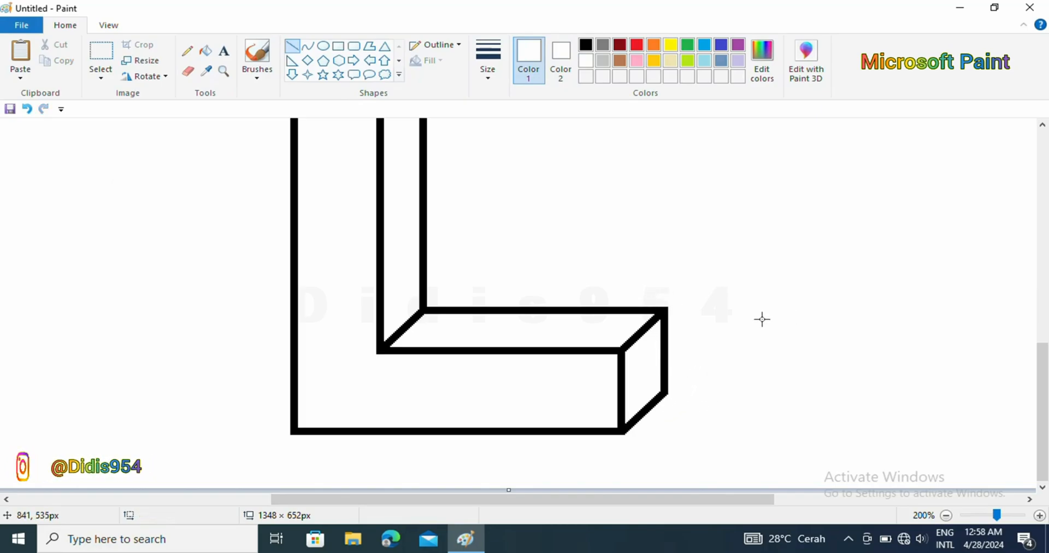
pyautogui.click(1042, 126)
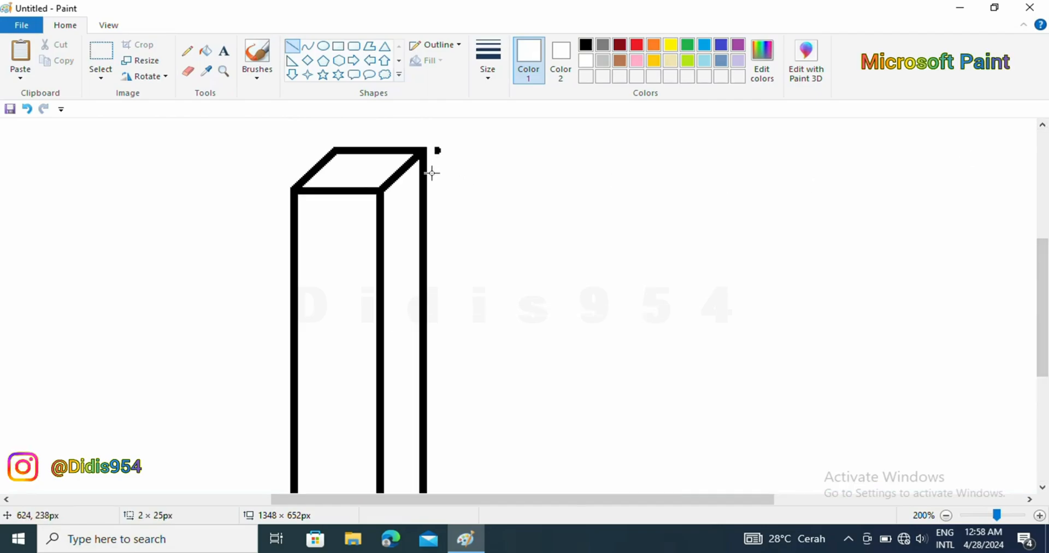
pyautogui.moveTo(437, 145); pyautogui.dragTo(437, 178)
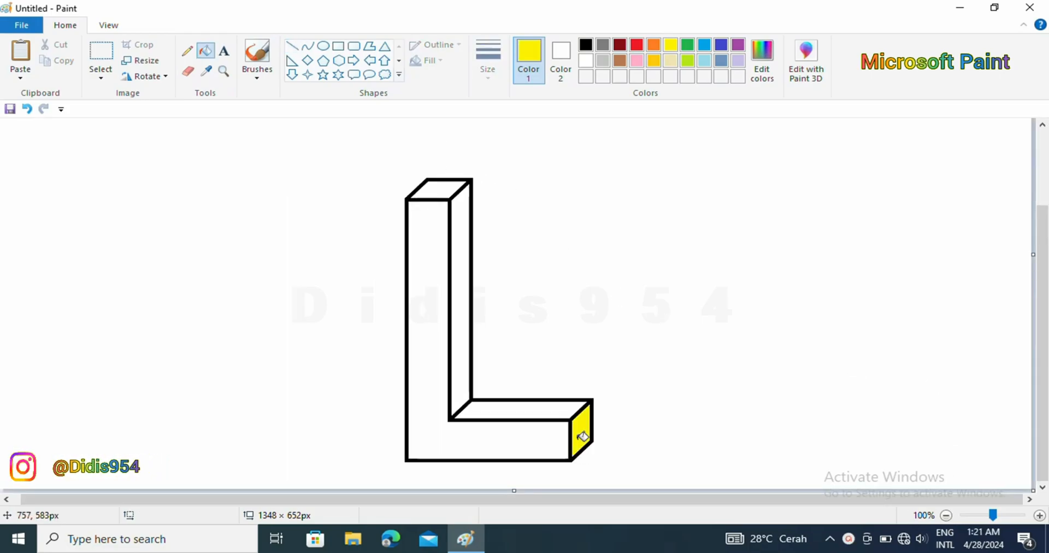
# - Fill the foot's top face and the stem's side and top faces with yellow
pyautogui.click(566, 412)
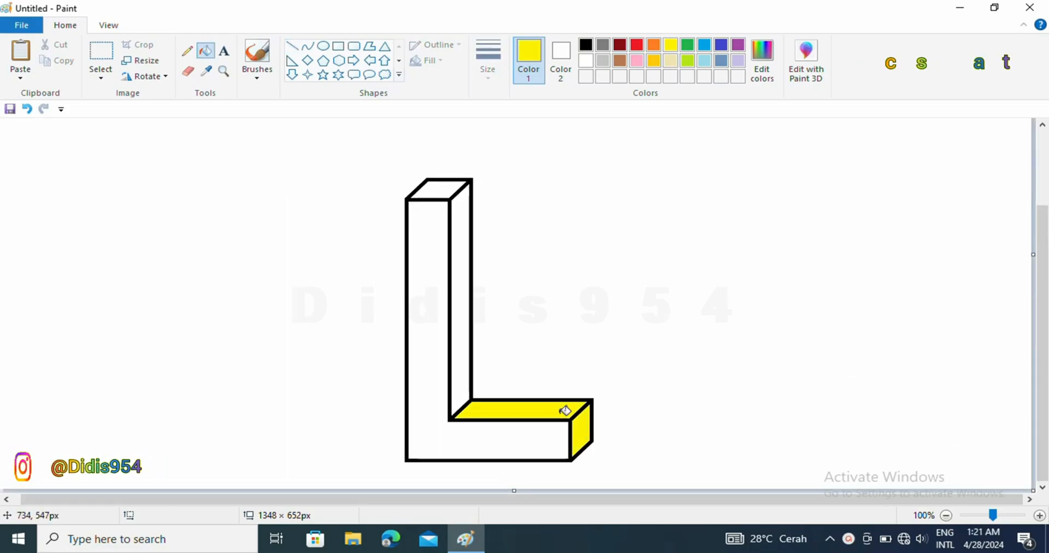
pyautogui.click(469, 376)
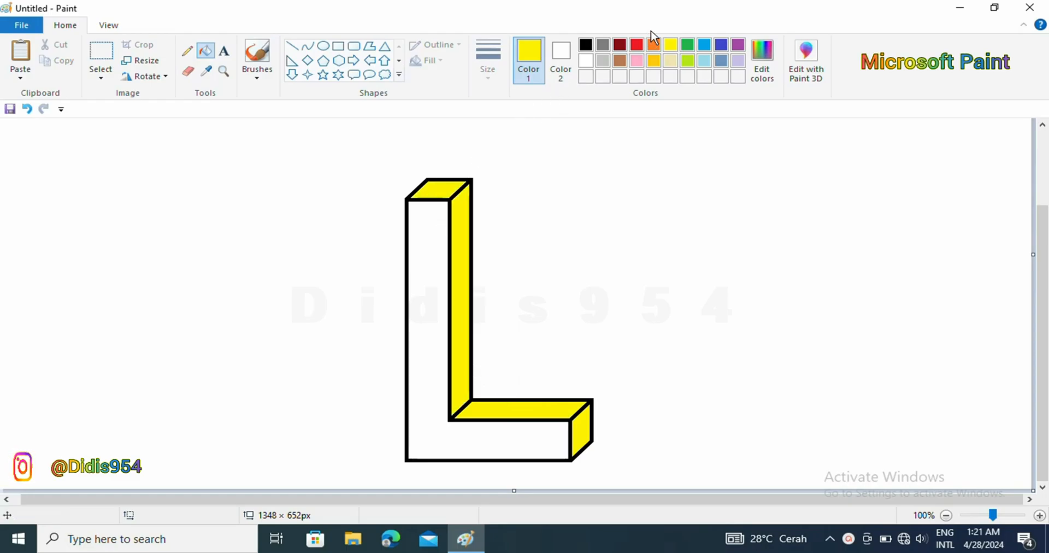
# - Pick the basic red (255, 0, 0) as the drawing colour and fill the L's front face with it
pyautogui.click(753, 68)
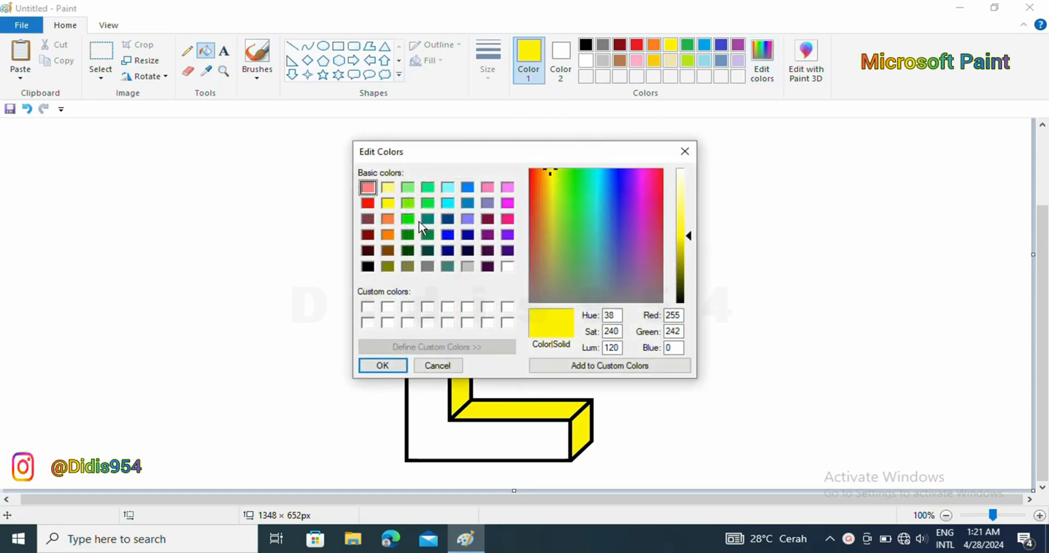
pyautogui.click(368, 203)
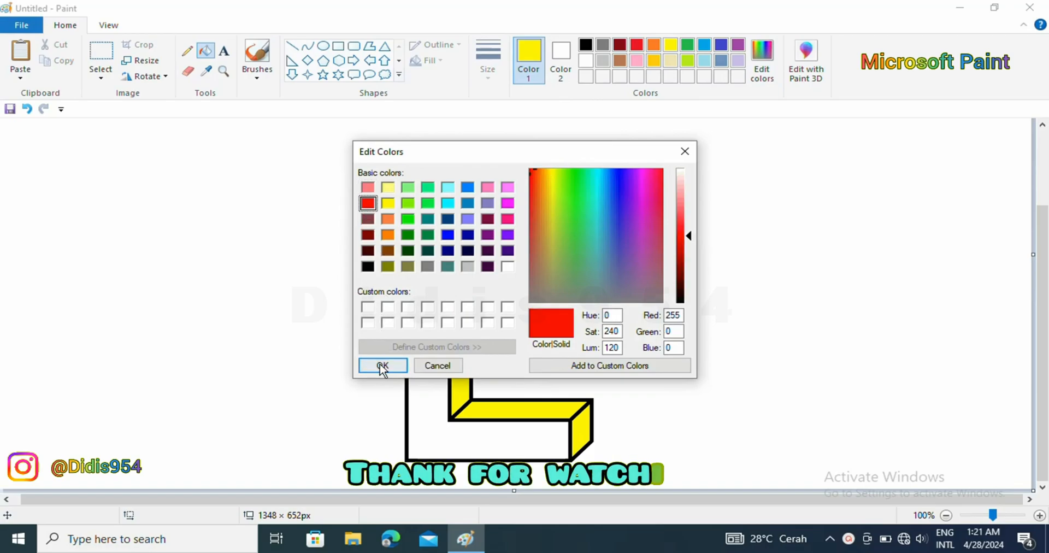
pyautogui.click(382, 366)
pyautogui.click(437, 412)
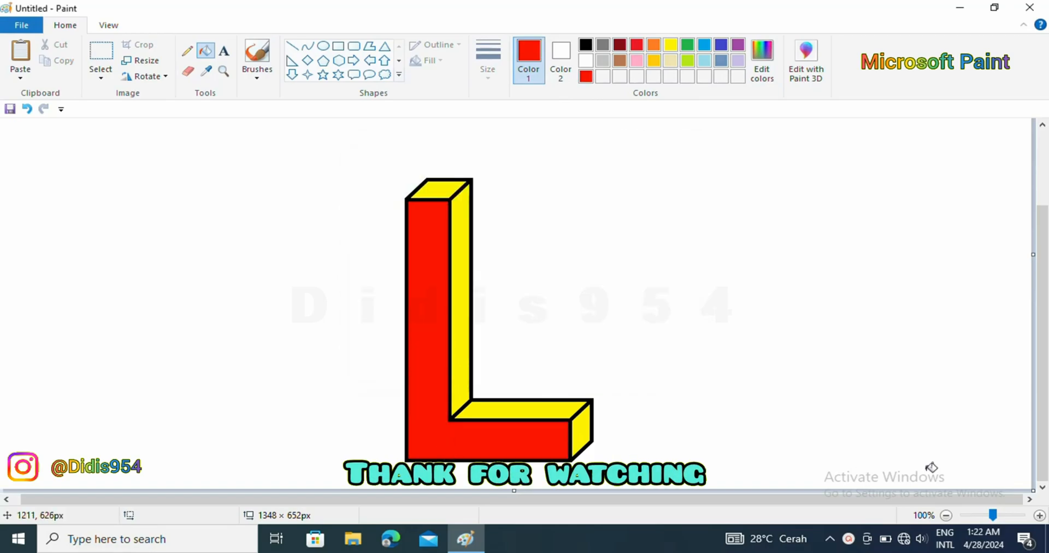